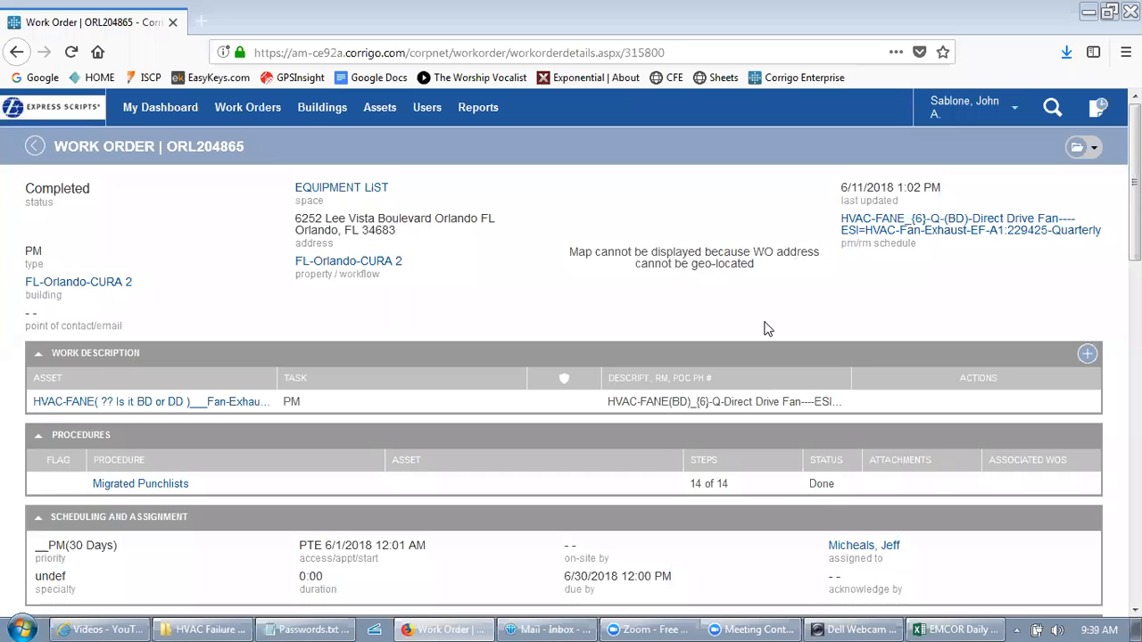
# Switch to the EMCOR Daily Time Sheet in Excel and compare the CLIN numbers and repair codes of the filtered records
pyautogui.click(938, 622)
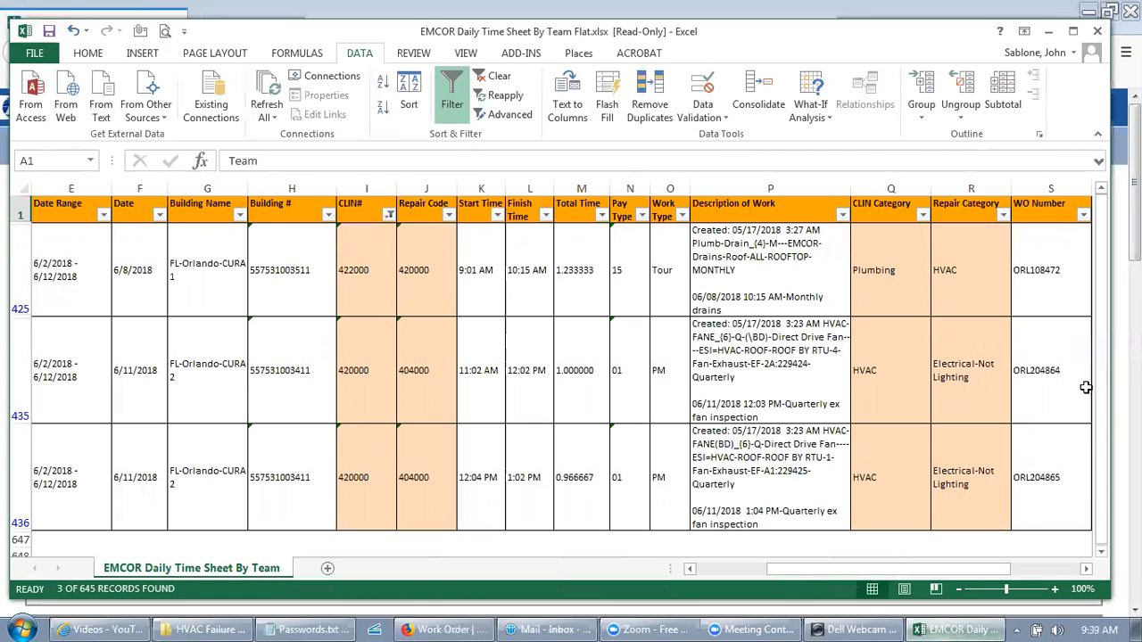
pyautogui.click(1048, 31)
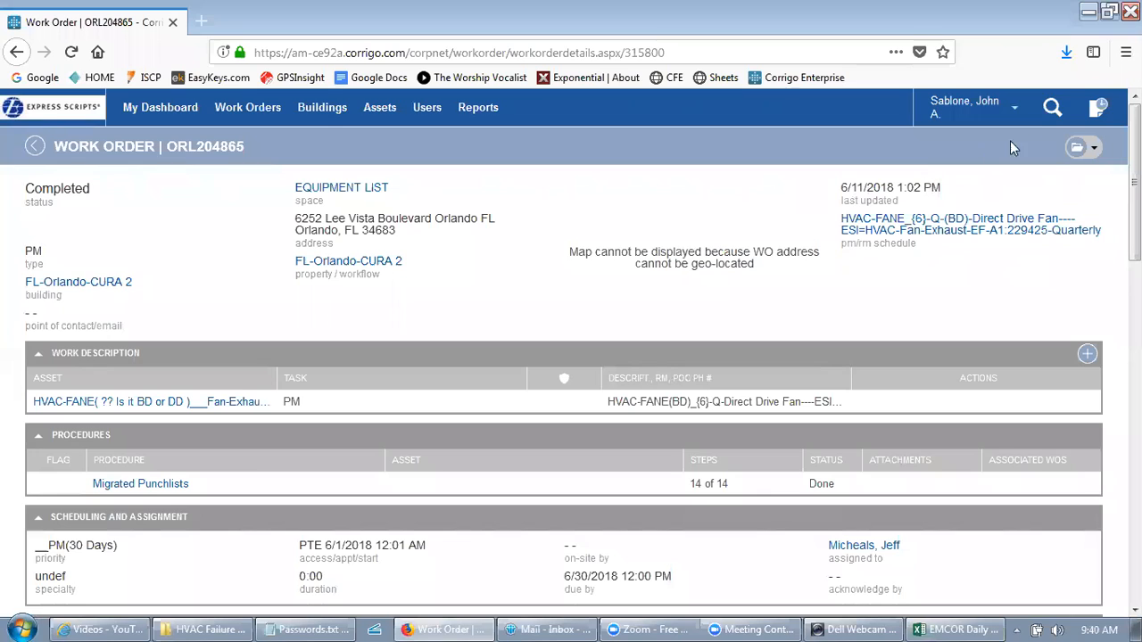
# Enter the work order number in Corrigo's work order search, and close the search without running it
pyautogui.click(1054, 108)
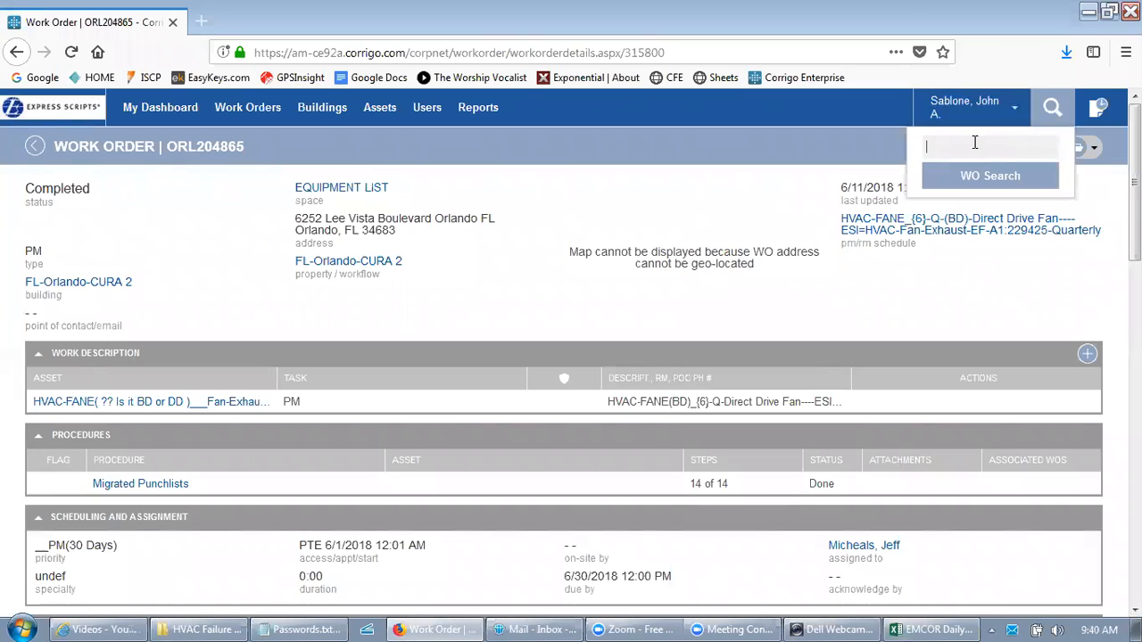
pyautogui.write('204865')
pyautogui.click(1049, 111)
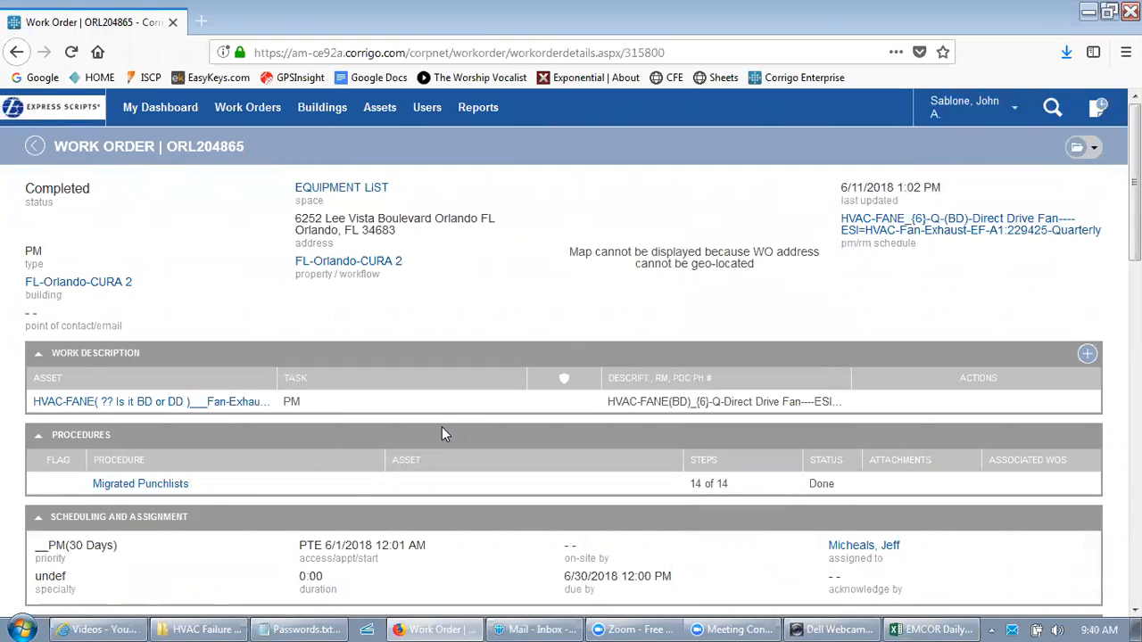
# Open the work order's completion details for editing, view the available repair categories, and cancel the edit
pyautogui.scroll(-7, 442, 432)
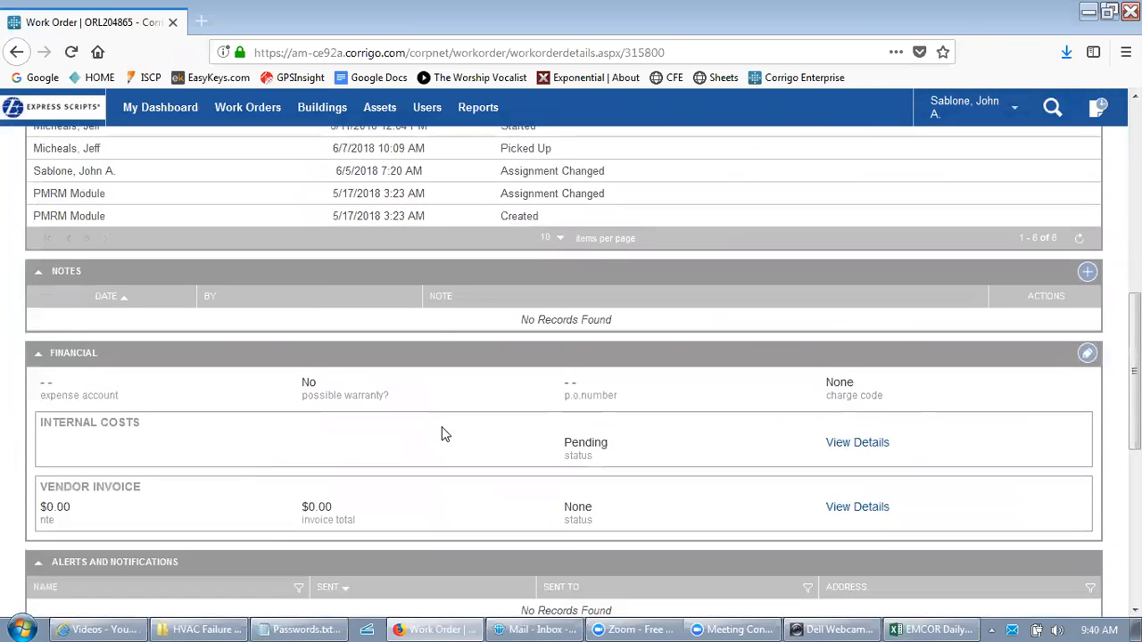
pyautogui.scroll(-3, 444, 433)
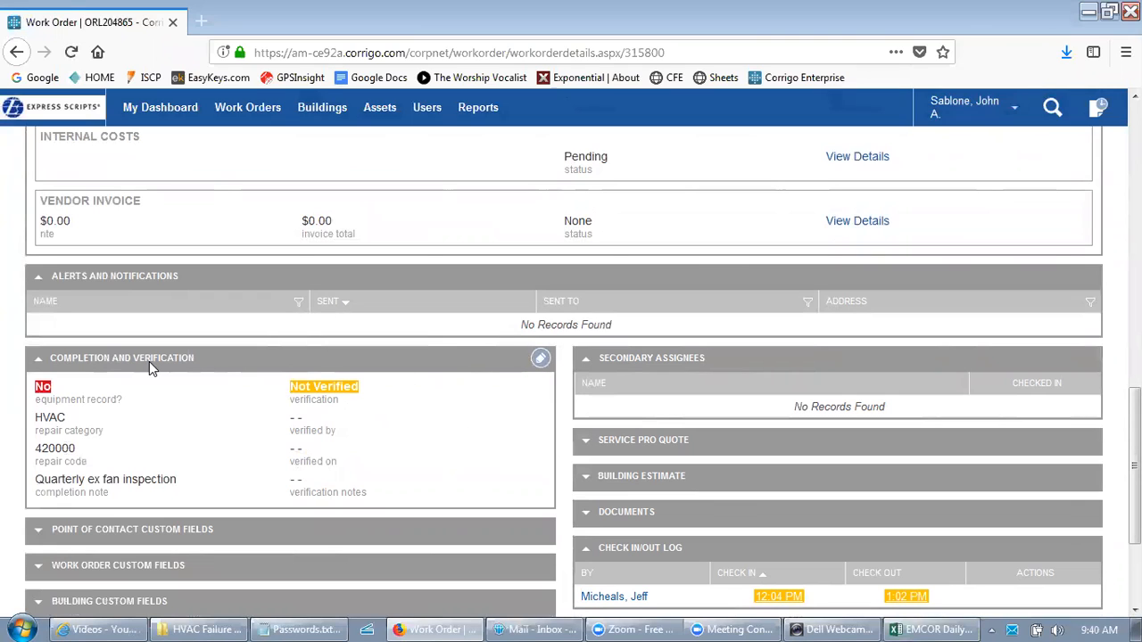
pyautogui.click(540, 361)
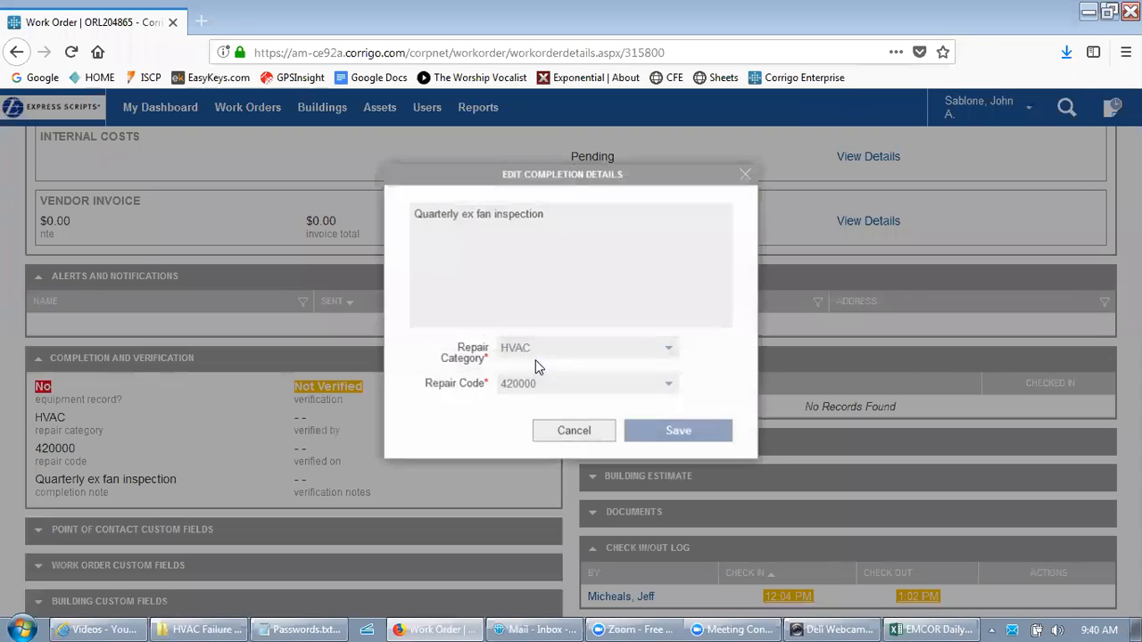
pyautogui.click(544, 351)
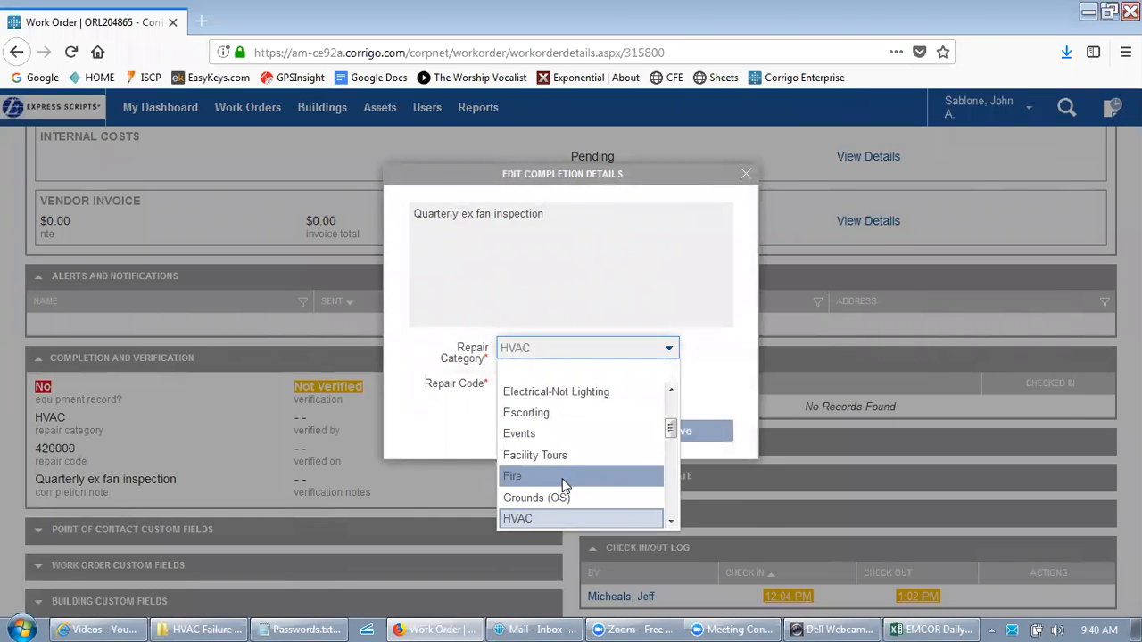
pyautogui.click(734, 382)
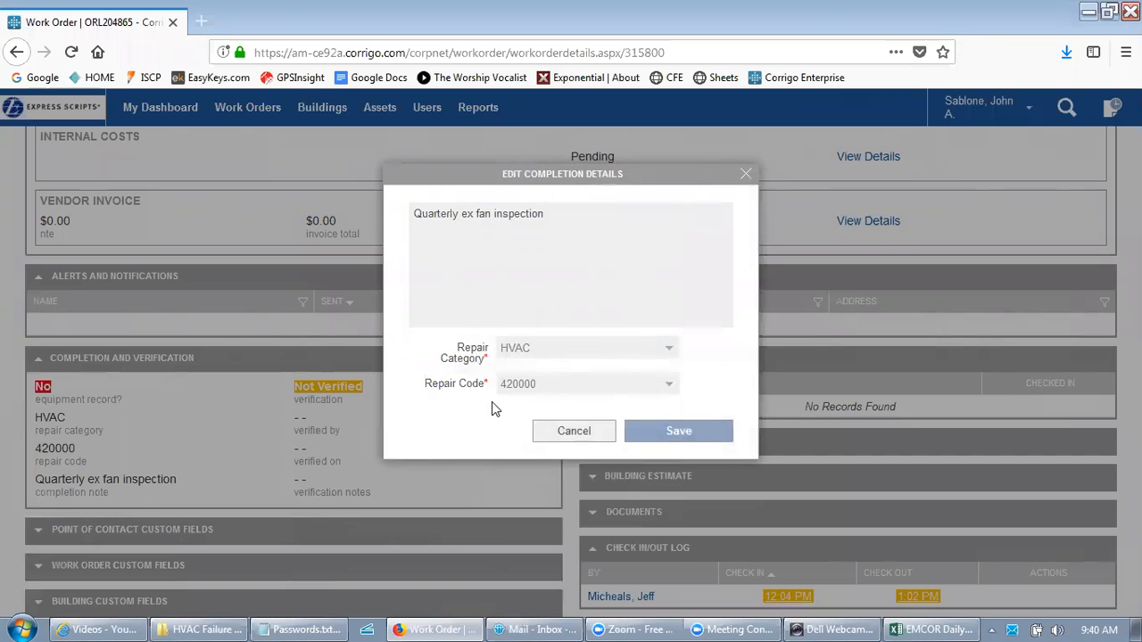
pyautogui.click(576, 434)
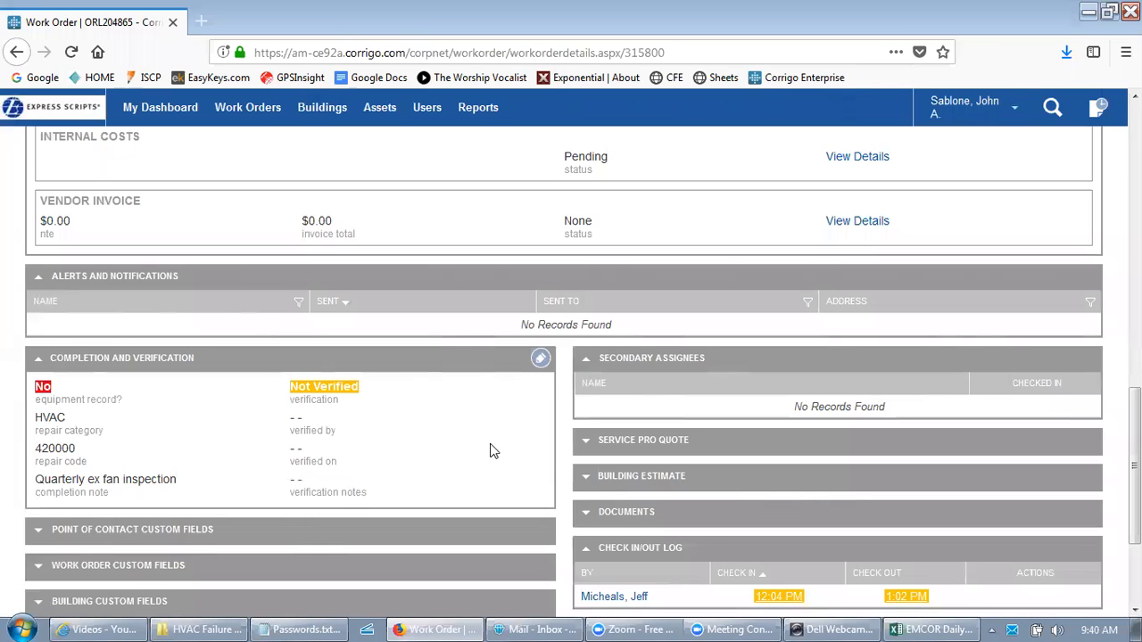
# Open the work description's asset and task for editing, and browse the asset tree up to the HVAC class of the equipment list
pyautogui.scroll(5, 490, 451)
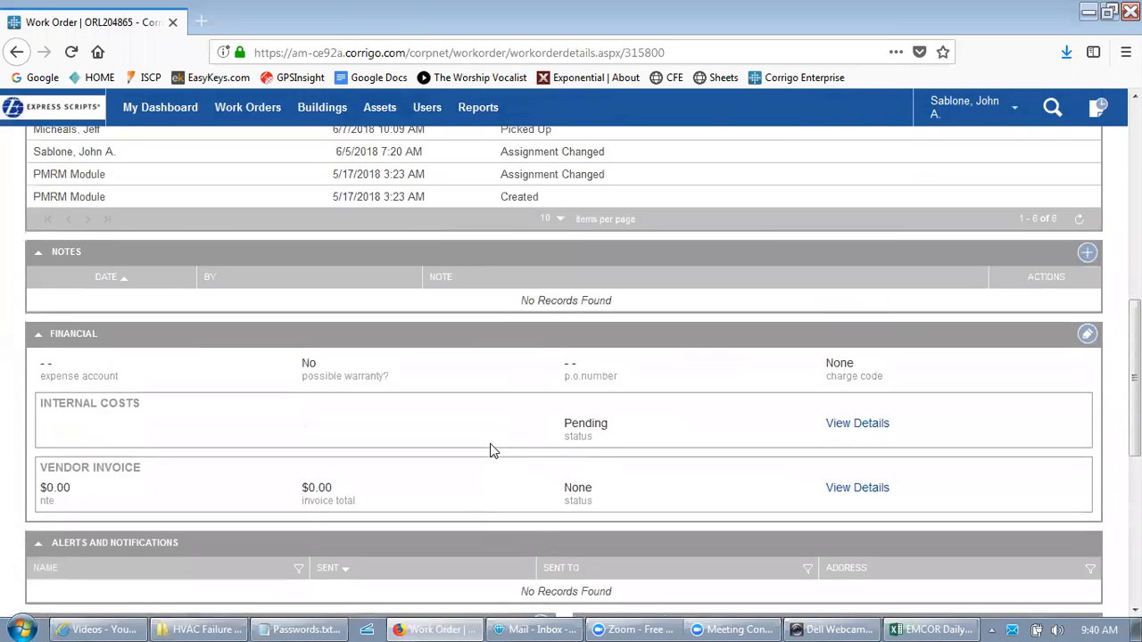
pyautogui.scroll(2, 490, 450)
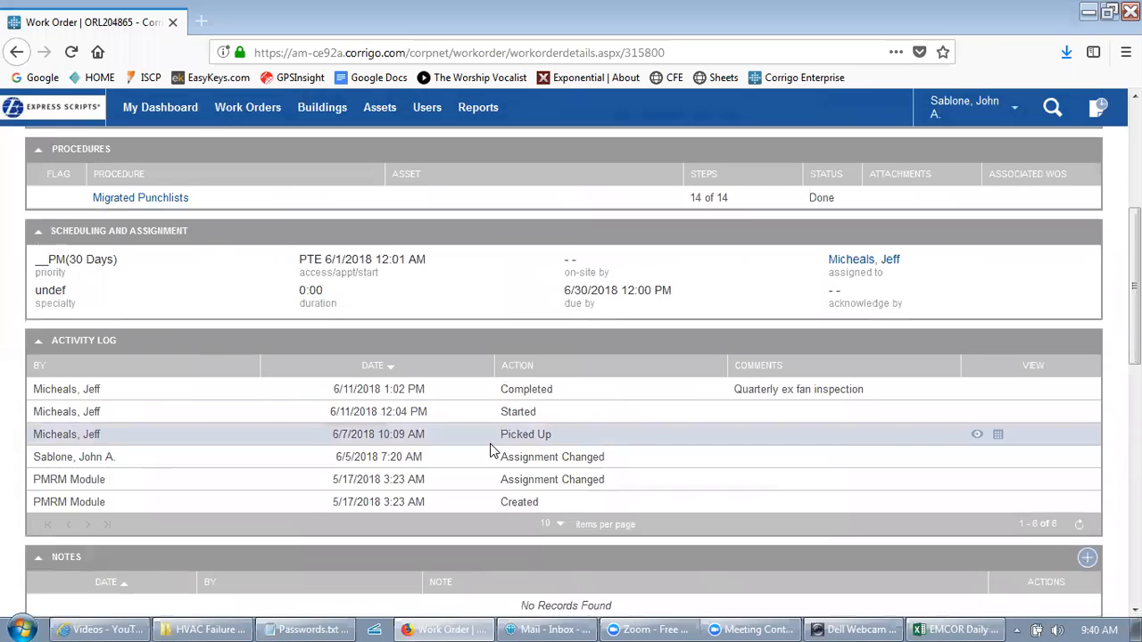
pyautogui.scroll(1, 490, 451)
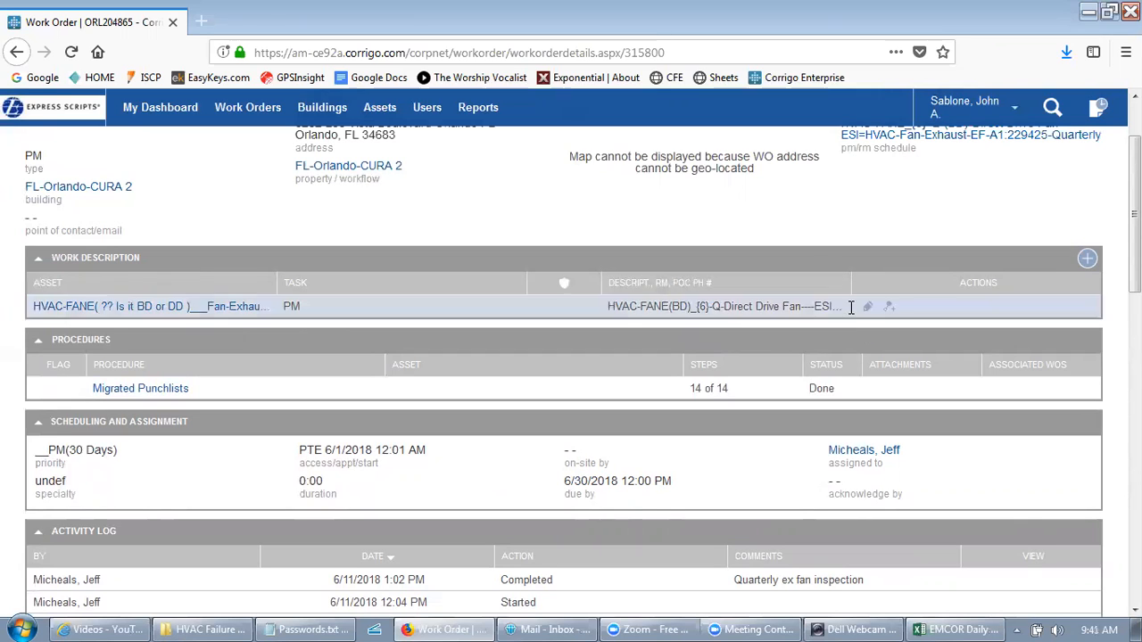
pyautogui.click(865, 309)
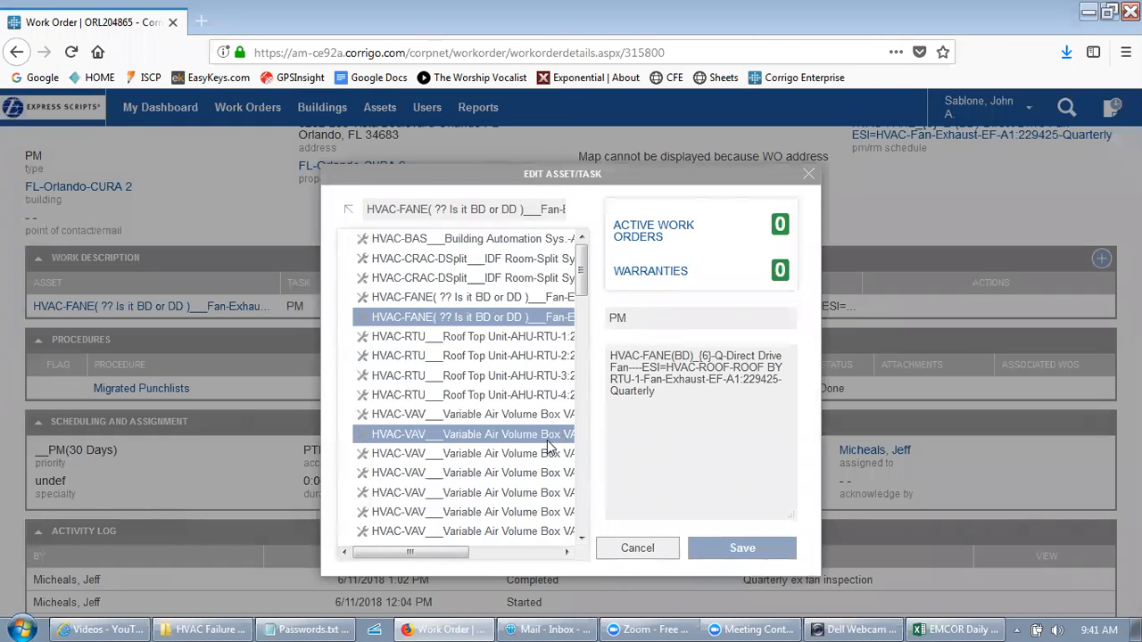
pyautogui.scroll(-1, 585, 284)
pyautogui.moveTo(585, 284); pyautogui.dragTo(589, 260)
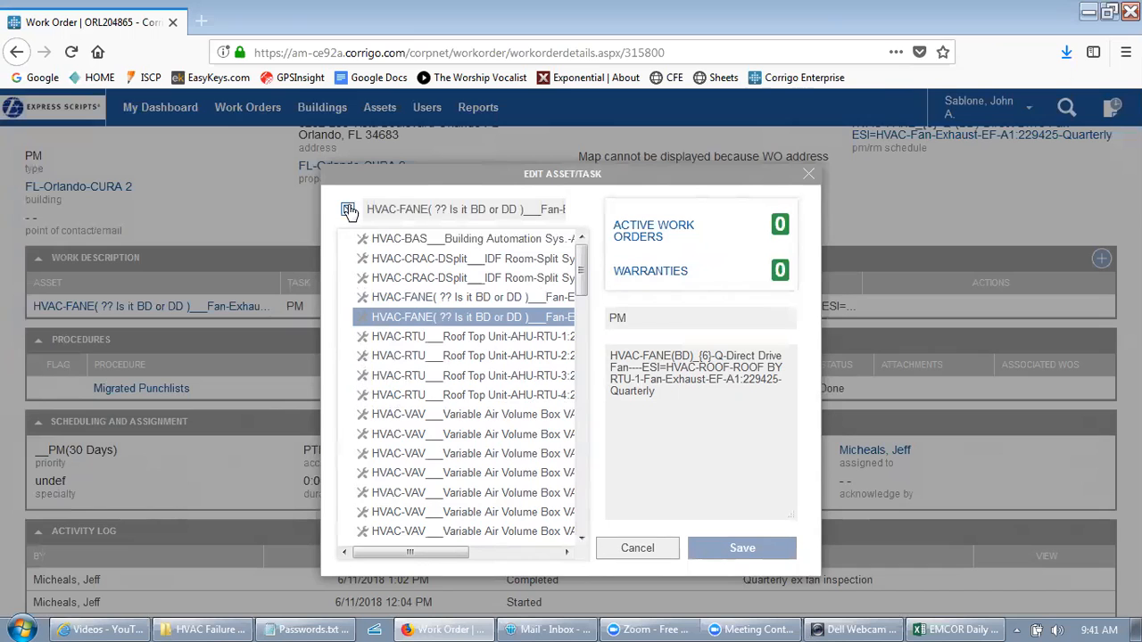
pyautogui.click(348, 210)
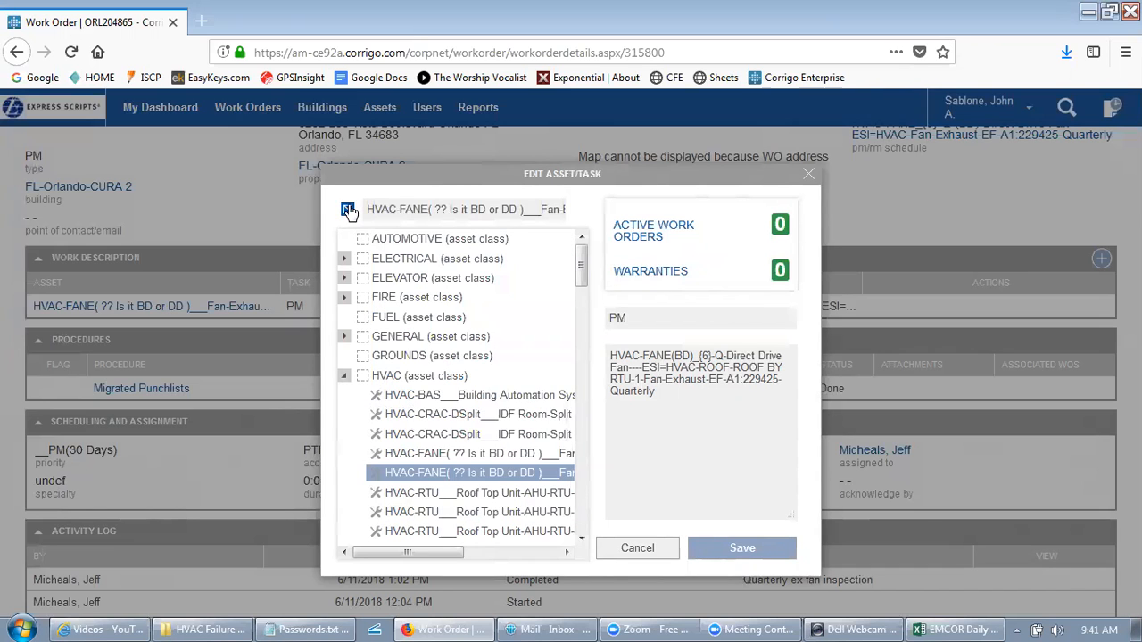
pyautogui.scroll(-1, 472, 389)
pyautogui.scroll(1, 464, 392)
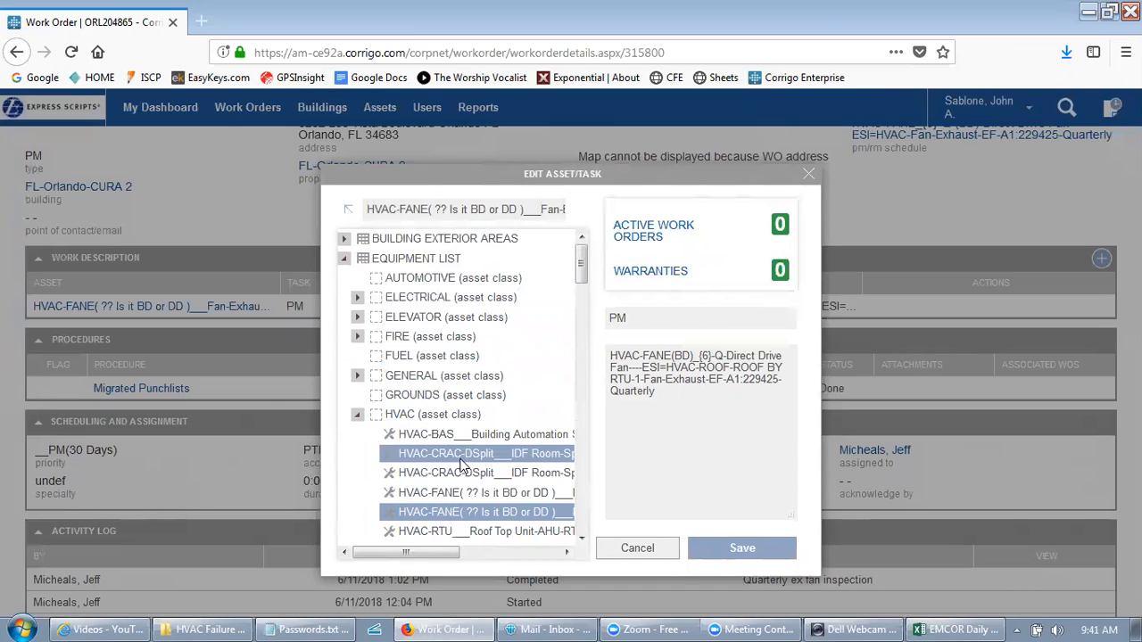
pyautogui.scroll(-3, 455, 473)
pyautogui.scroll(3, 462, 457)
# Select O&M Area Maintenance under Maintenance Shop as the asset, with the task O&M Area Maintenance-Various
pyautogui.click(341, 258)
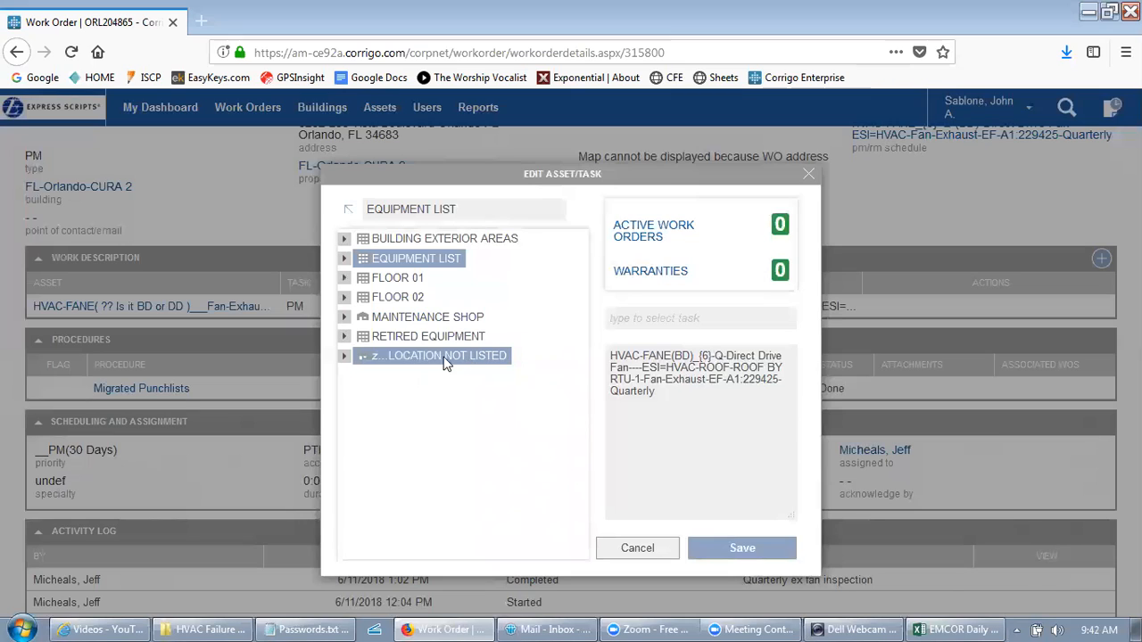
pyautogui.click(344, 317)
pyautogui.scroll(-2, 411, 443)
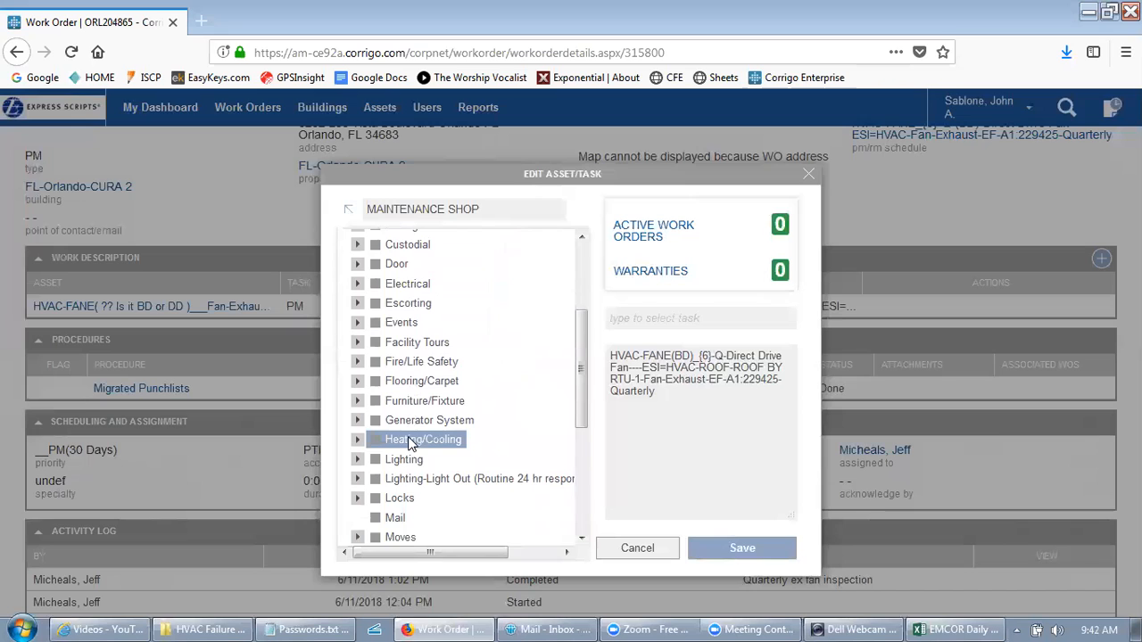
pyautogui.scroll(-3, 410, 437)
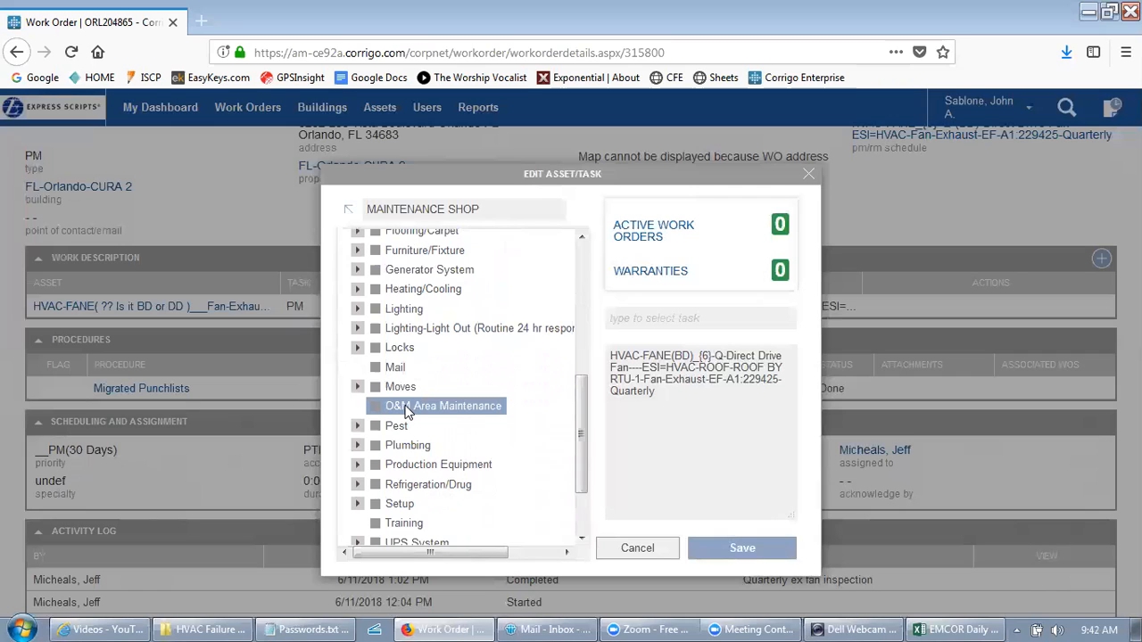
pyautogui.click(406, 410)
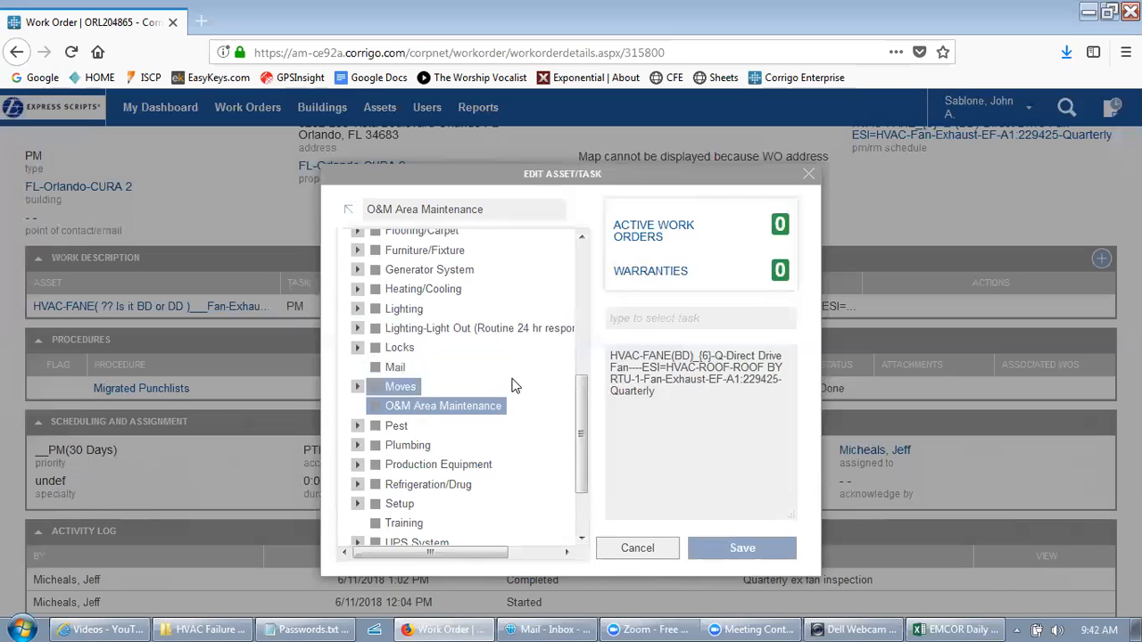
pyautogui.click(644, 320)
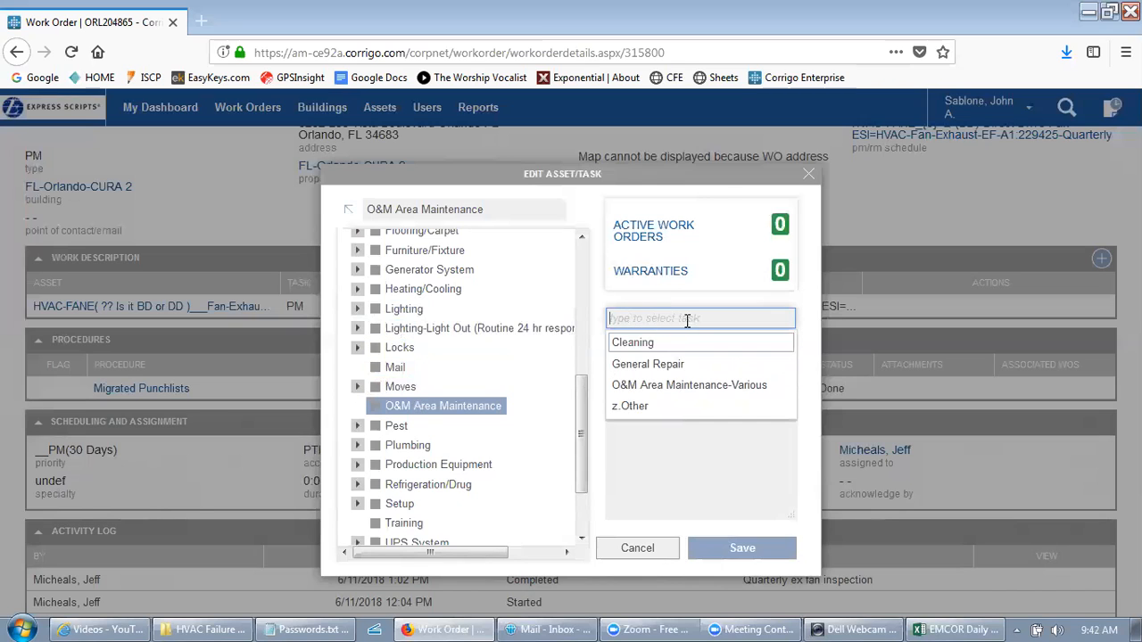
pyautogui.click(660, 384)
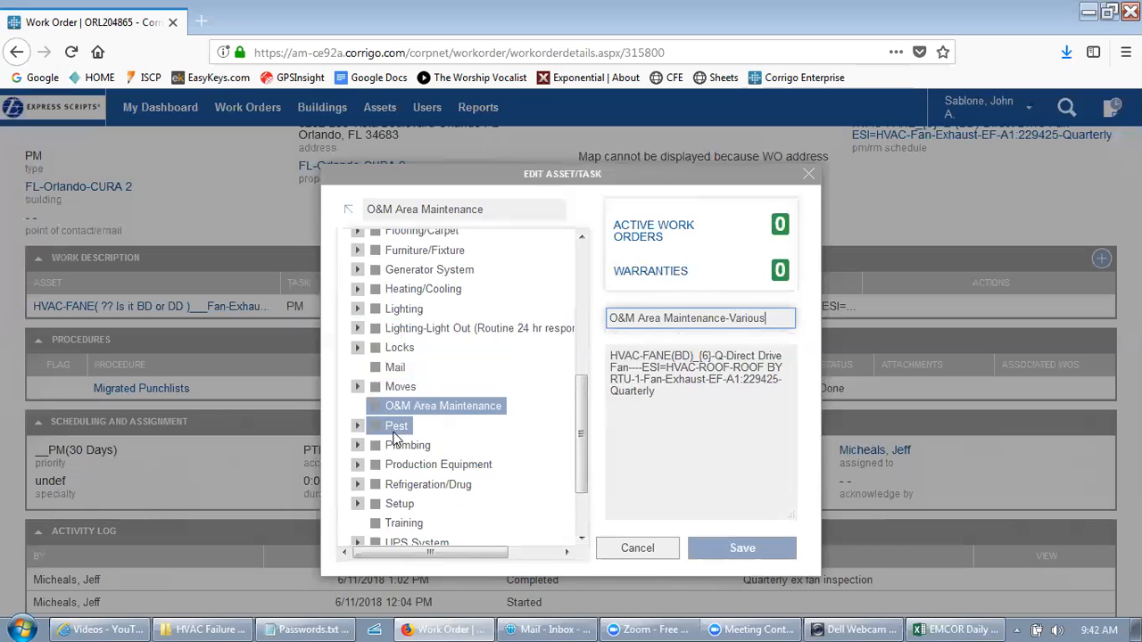
# Change the asset to Events under Maintenance Shop and the task to General Event Tasks
pyautogui.scroll(-3, 437, 507)
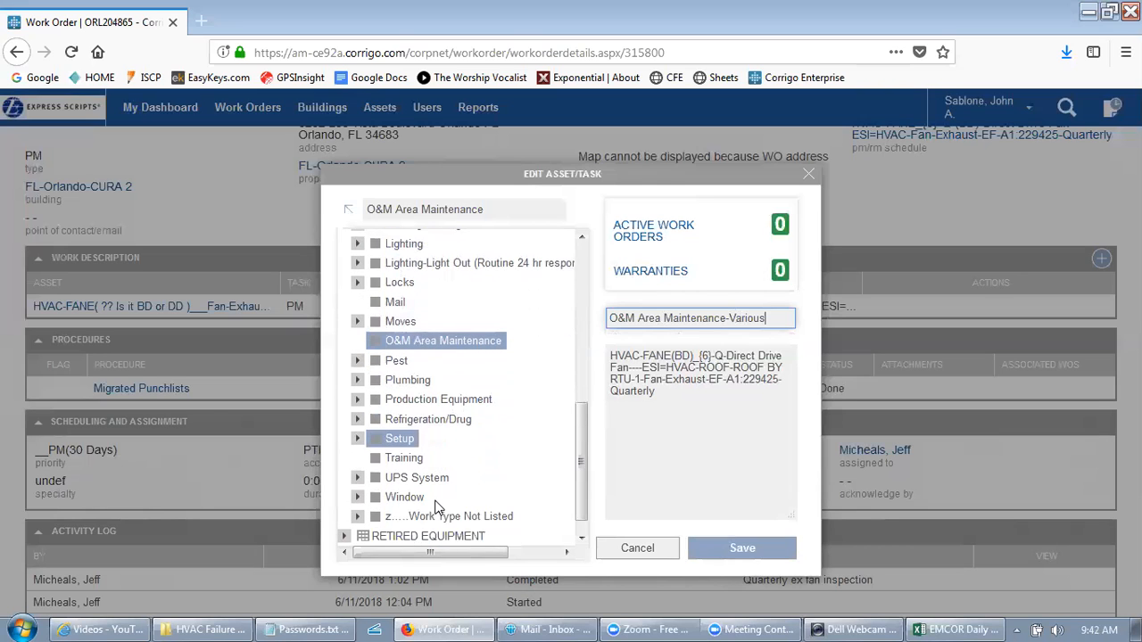
pyautogui.scroll(6, 437, 506)
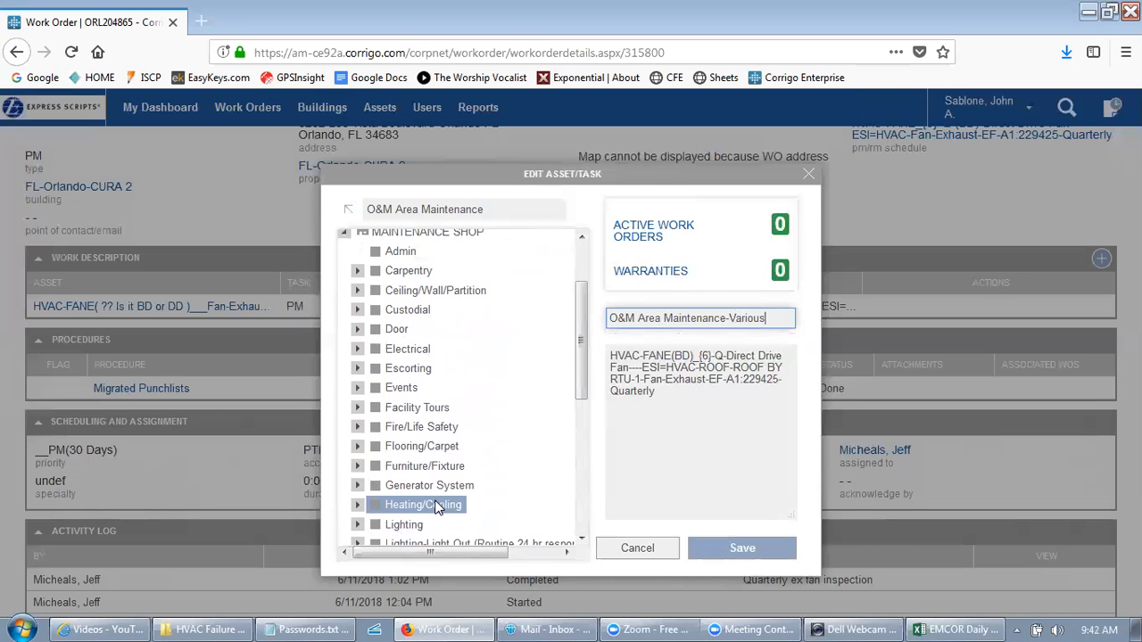
pyautogui.scroll(2, 437, 507)
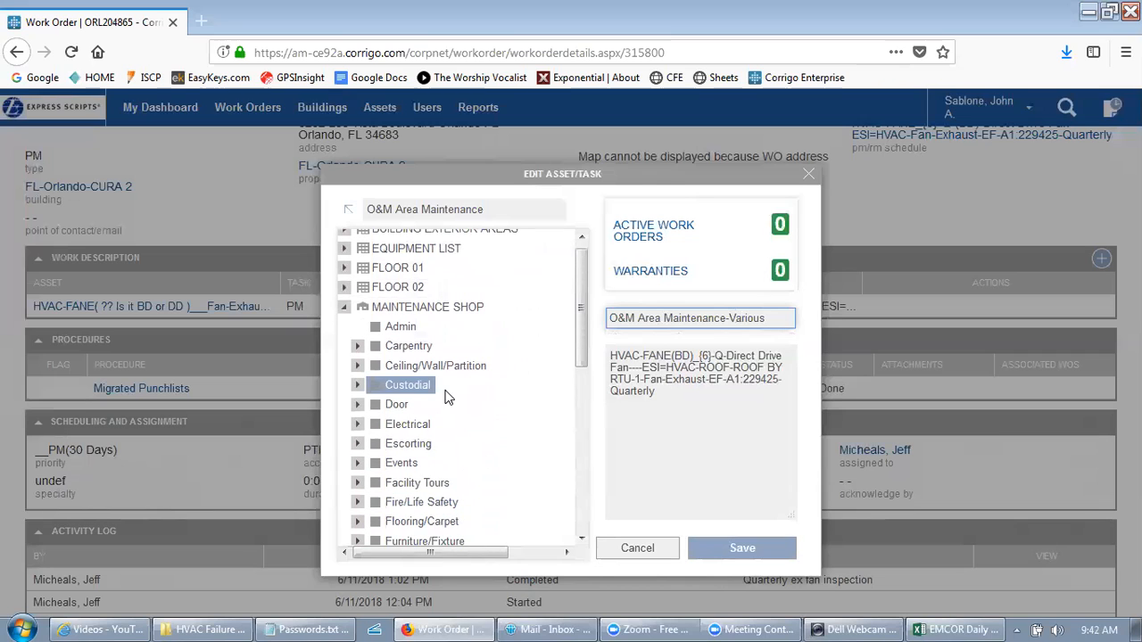
pyautogui.click(403, 466)
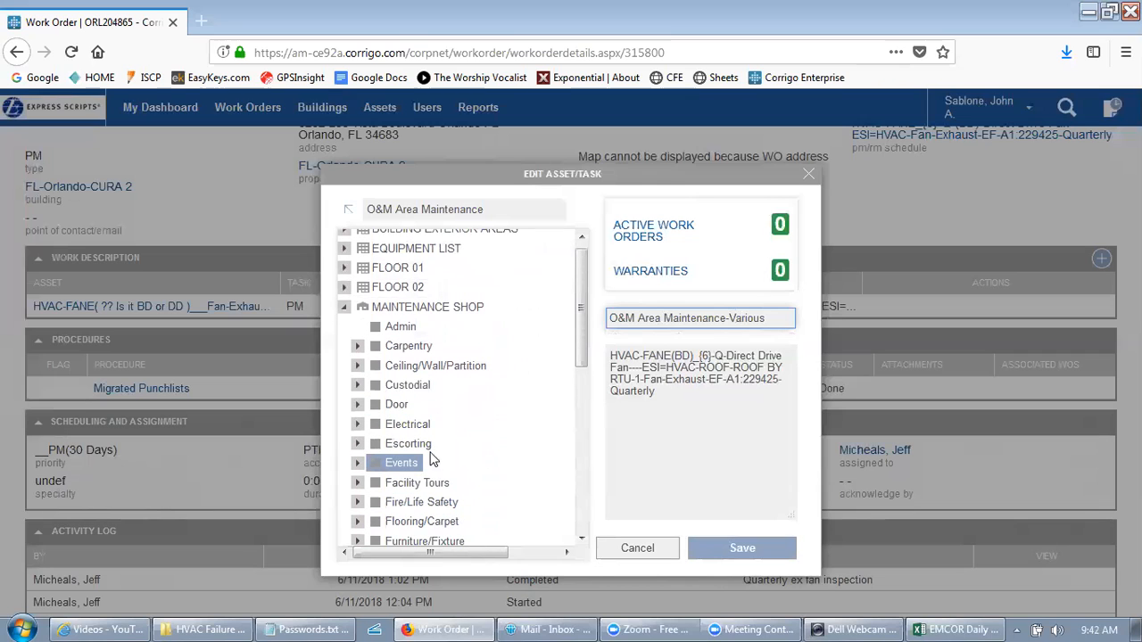
pyautogui.click(634, 321)
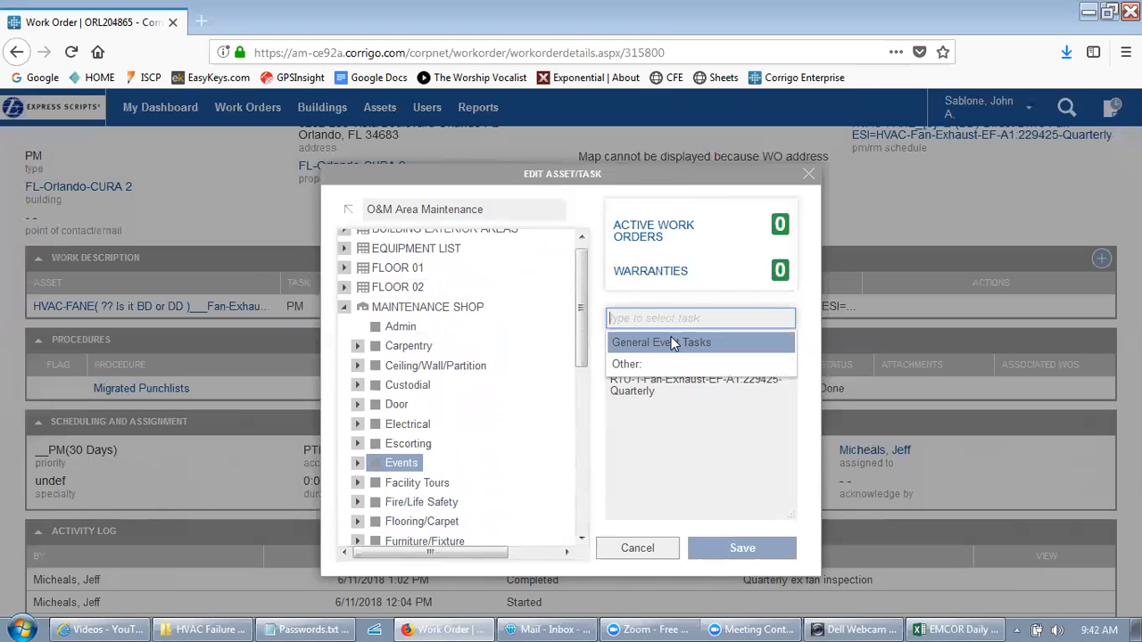
pyautogui.click(667, 342)
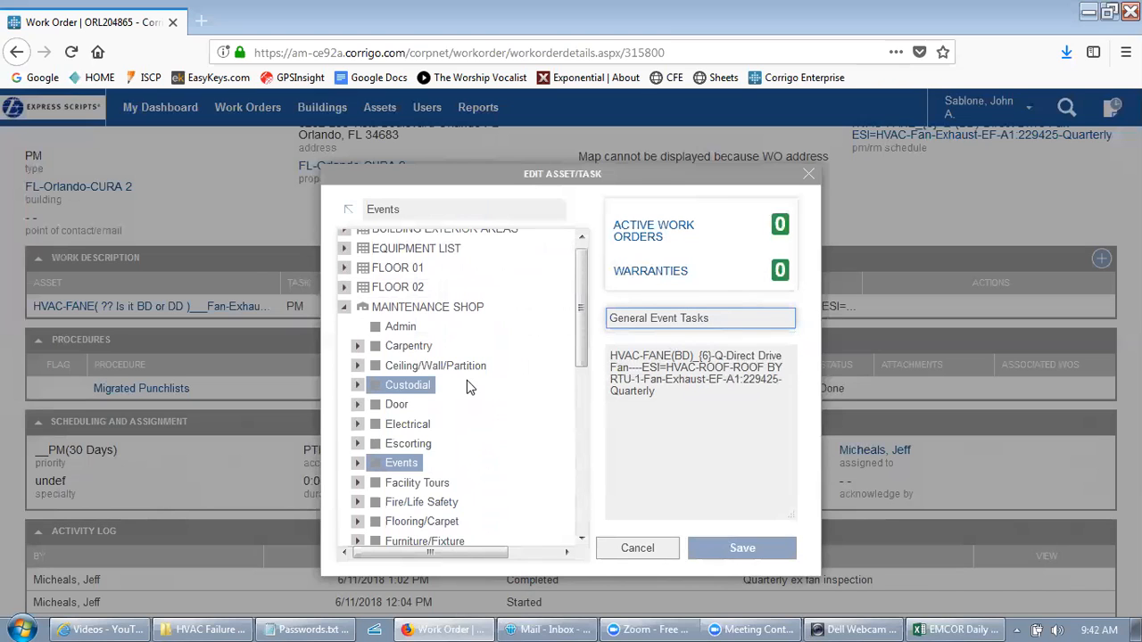
# Choose Lighting in Floor 01's office 312 with a Light Out- Routine/Non-Emergency task, and cancel the asset and task edit
pyautogui.scroll(1, 471, 387)
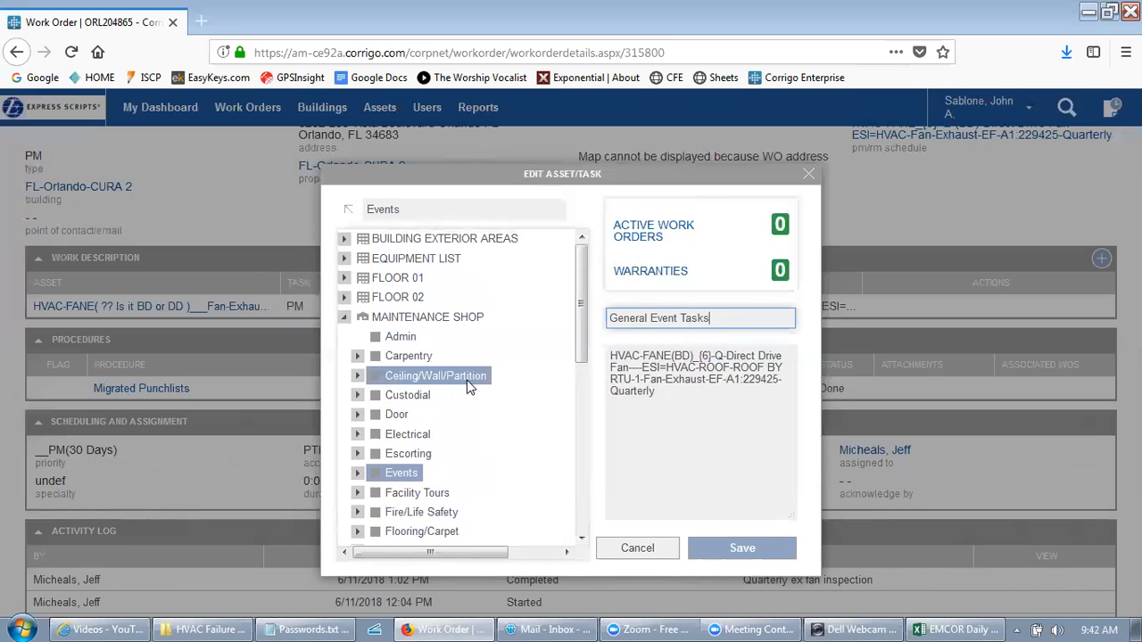
pyautogui.click(344, 279)
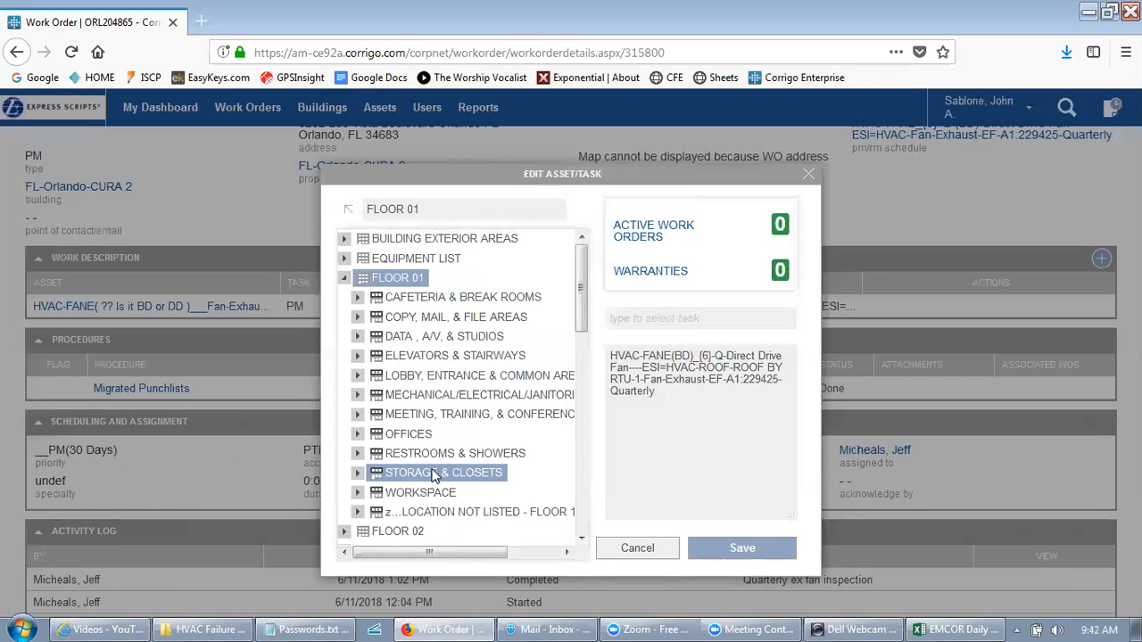
pyautogui.click(433, 436)
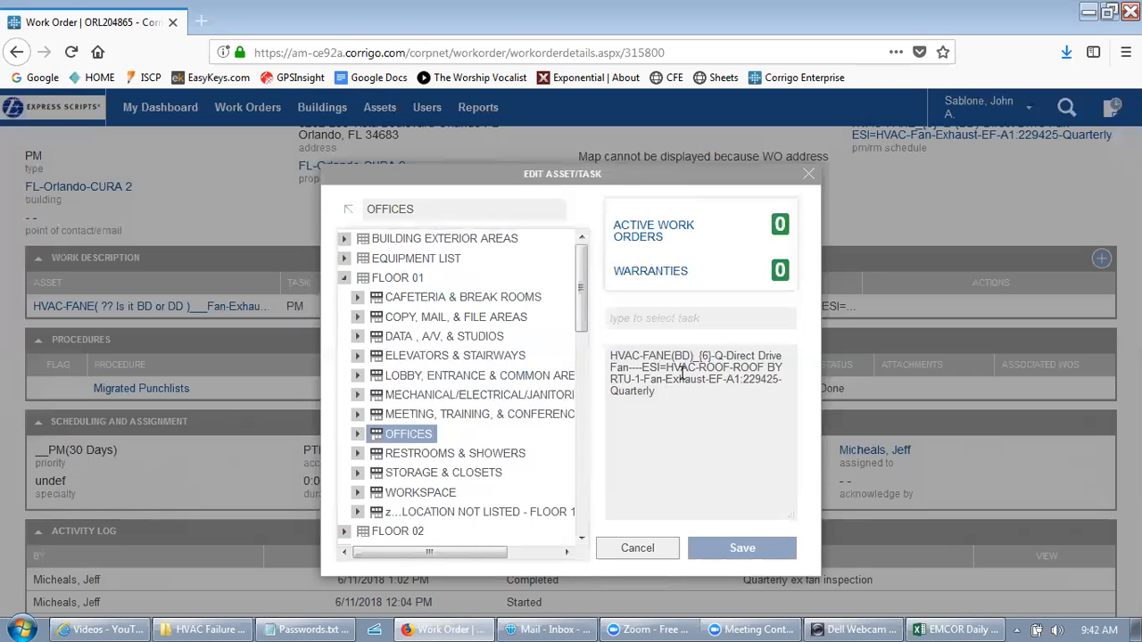
pyautogui.click(356, 437)
pyautogui.scroll(-3, 446, 375)
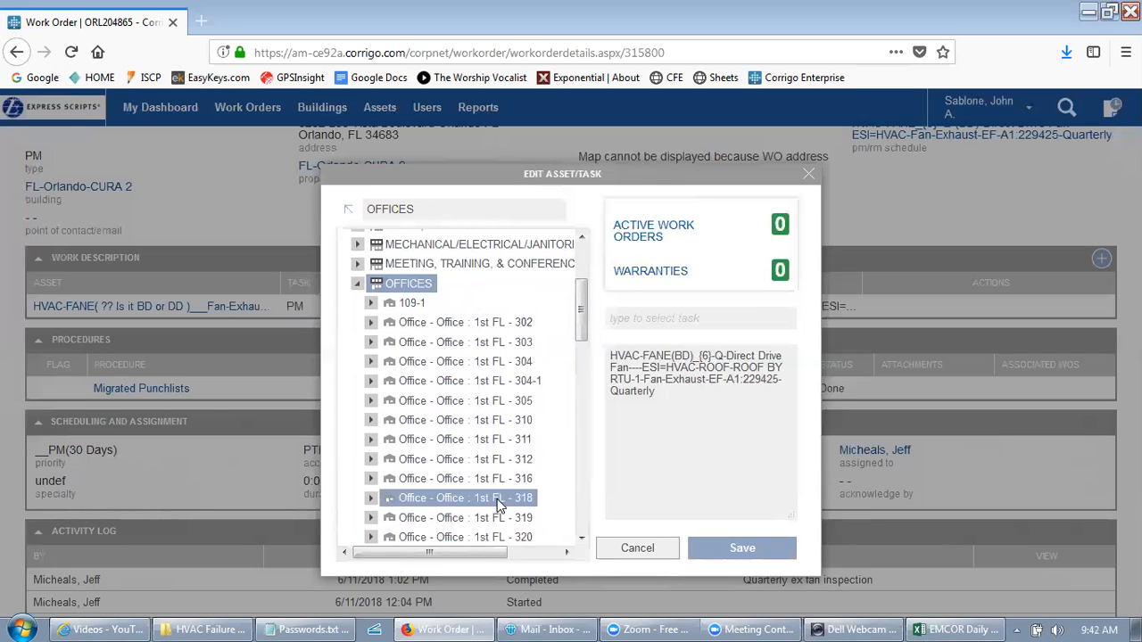
pyautogui.click(372, 467)
pyautogui.scroll(-4, 430, 437)
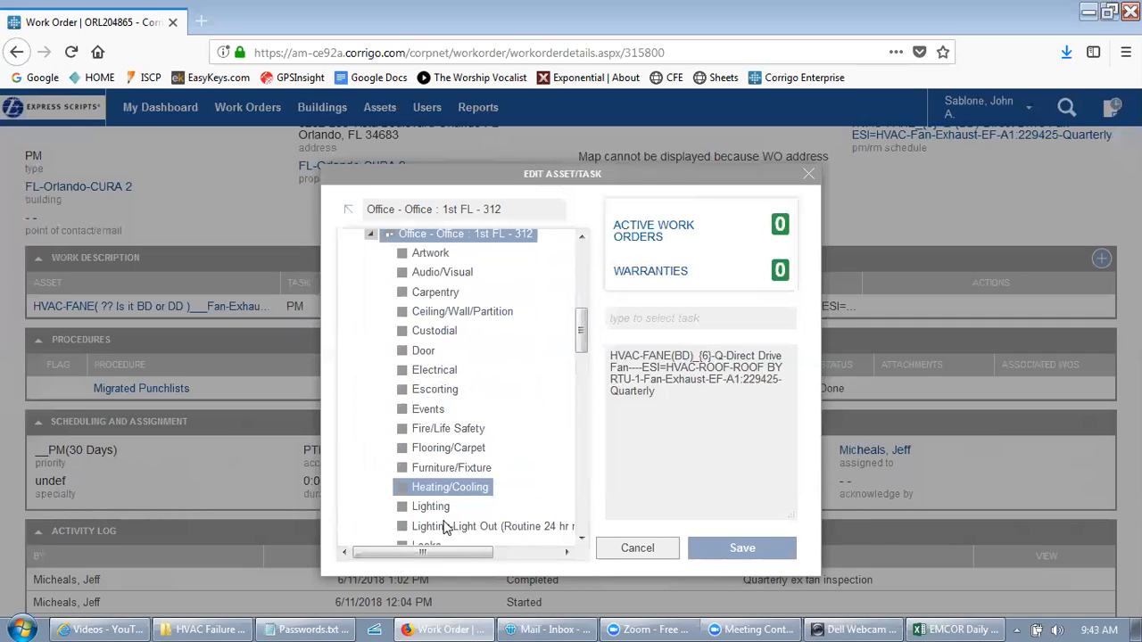
pyautogui.scroll(-2, 455, 394)
pyautogui.click(437, 433)
pyautogui.click(696, 319)
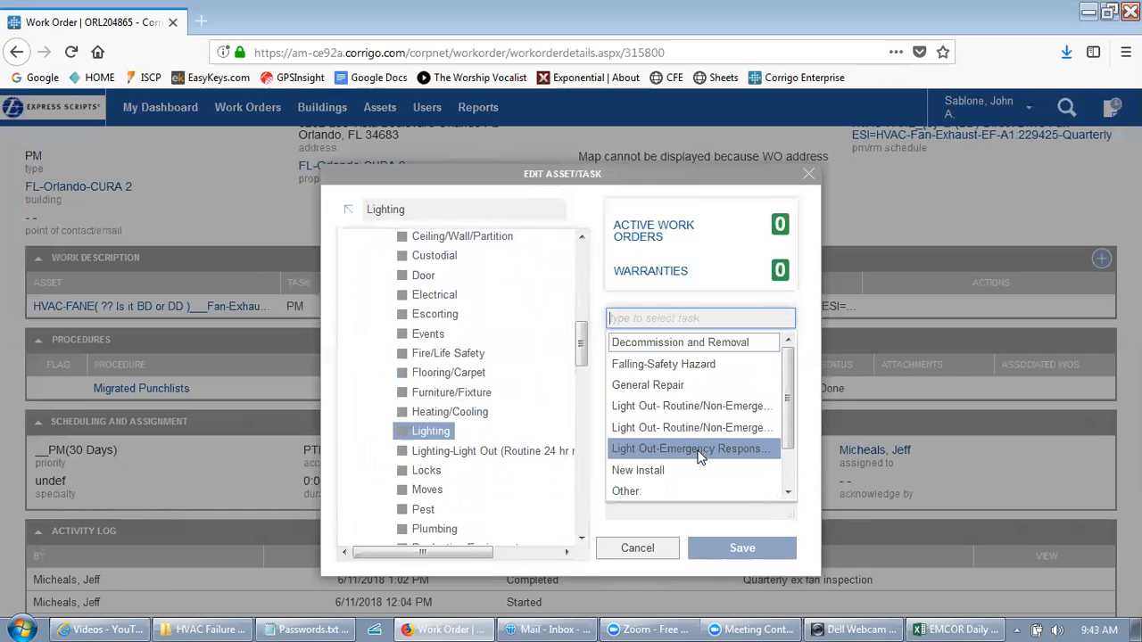
pyautogui.click(684, 428)
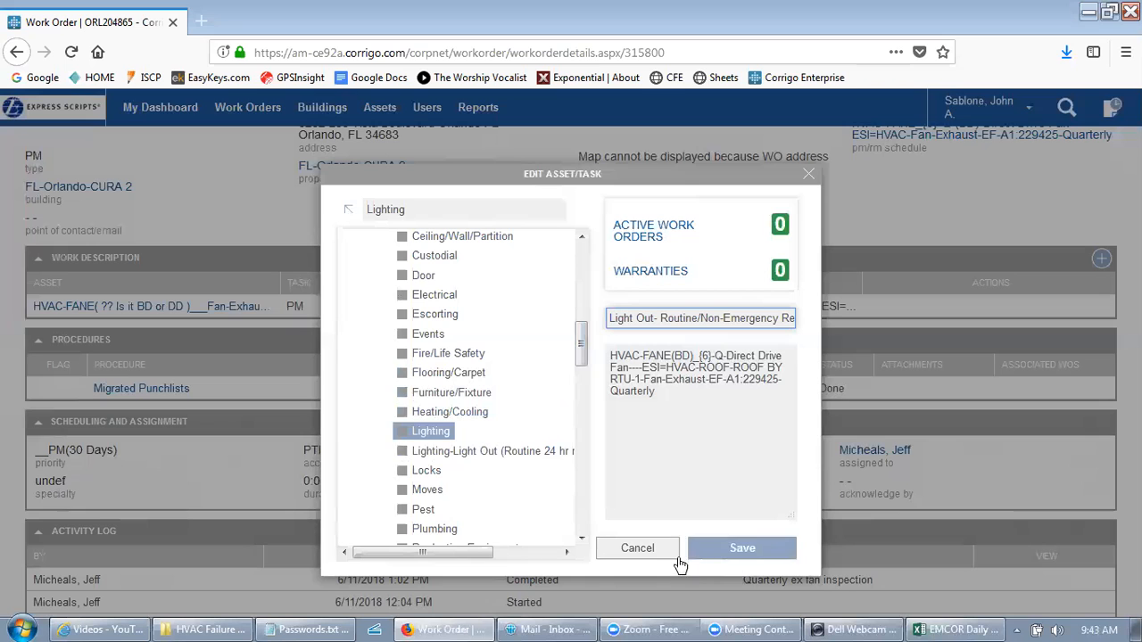
pyautogui.click(650, 545)
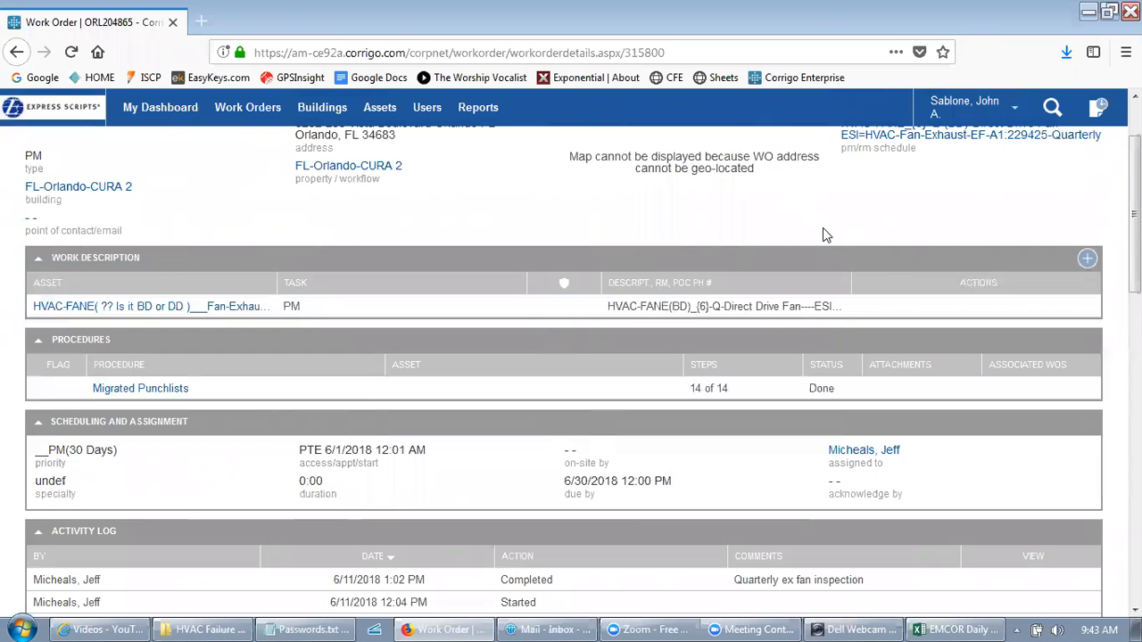
pyautogui.scroll(2, 849, 227)
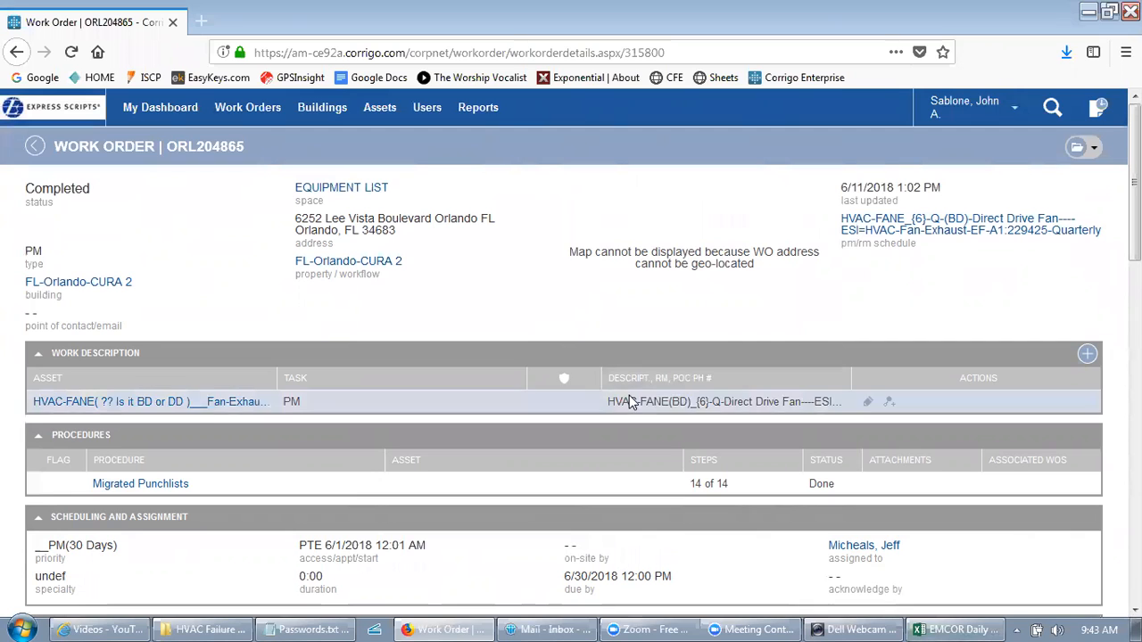
pyautogui.scroll(-2, 629, 401)
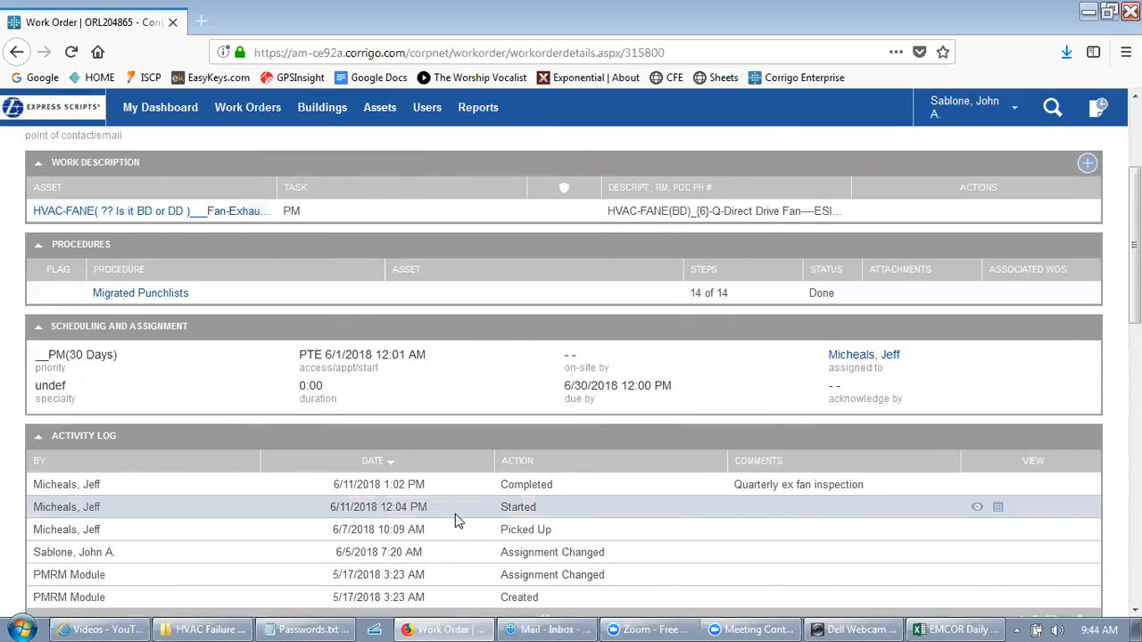
pyautogui.scroll(2, 455, 513)
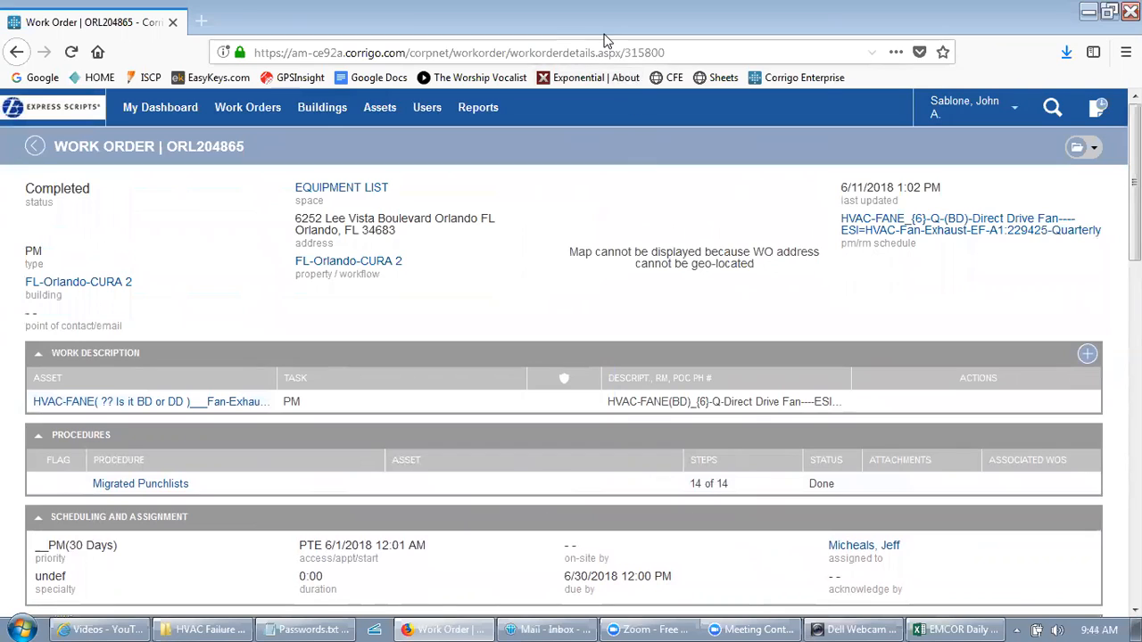